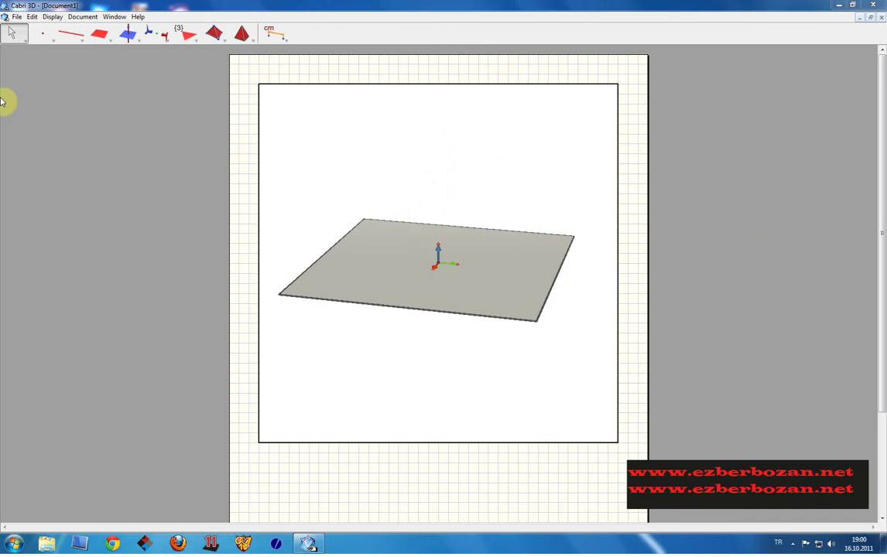
- Create a new document from the Natural no vectors (US Letter) template
click(17, 17)
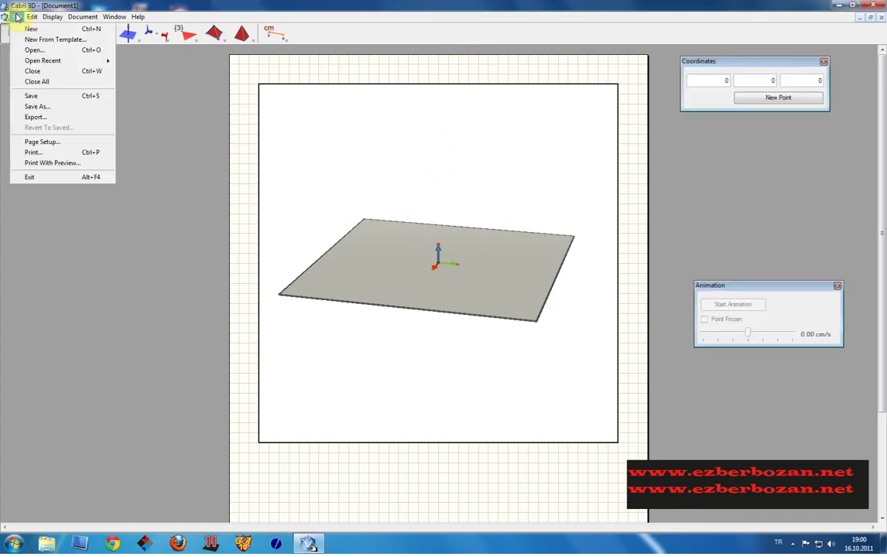
click(49, 39)
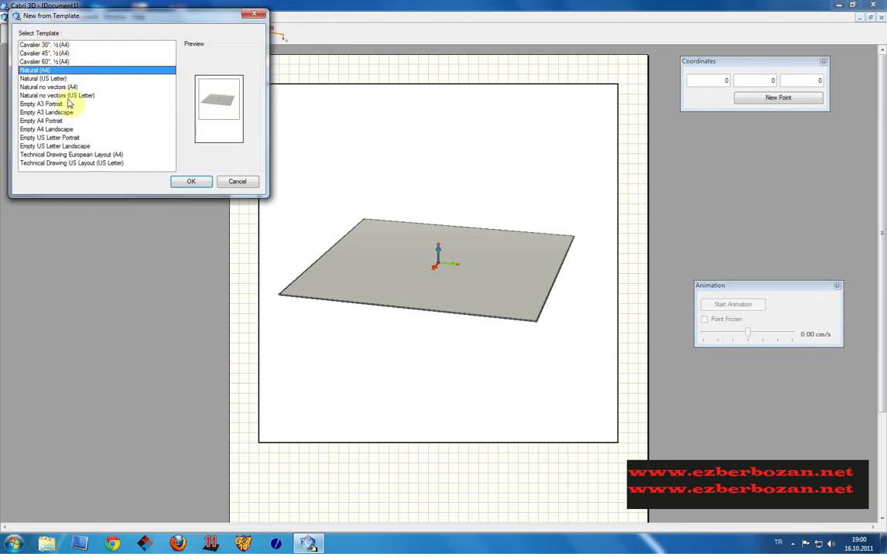
click(80, 96)
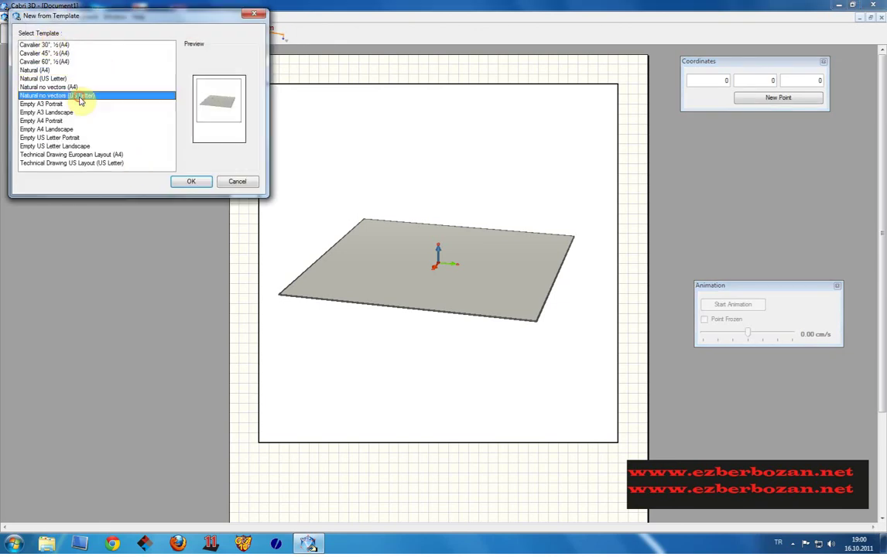
click(193, 182)
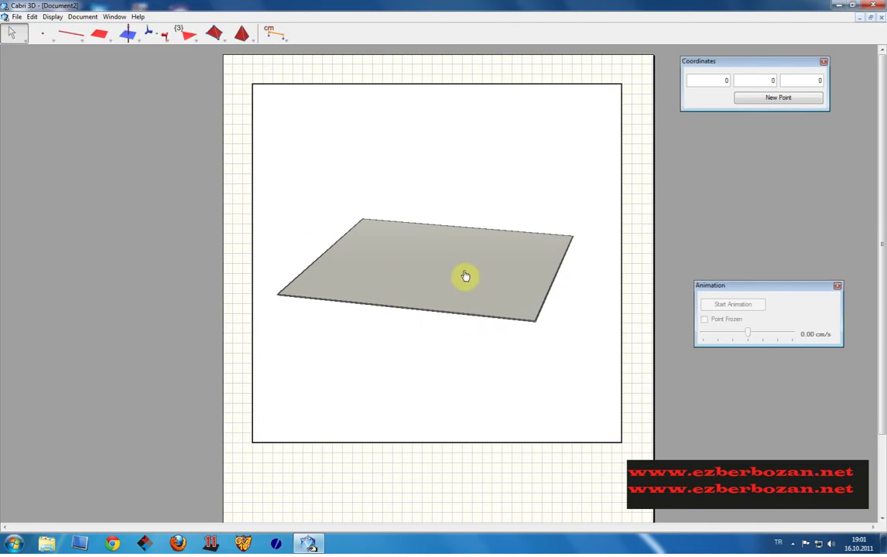
- Create another new document from the Natural (A4) template, which includes the coordinate vectors
click(17, 17)
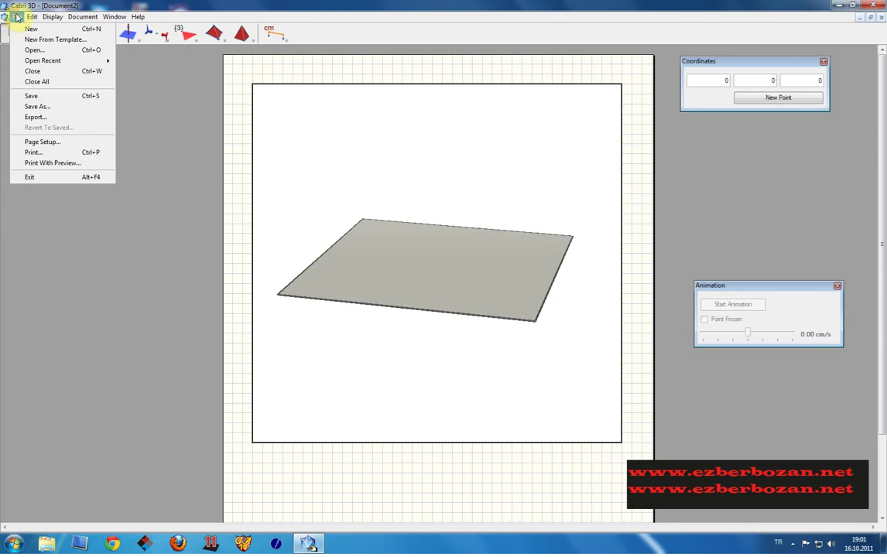
click(60, 39)
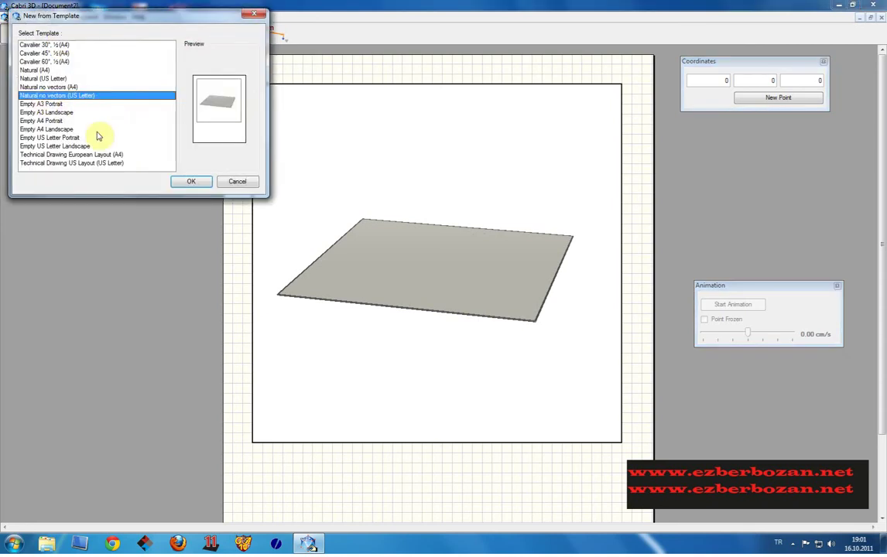
click(45, 71)
click(189, 182)
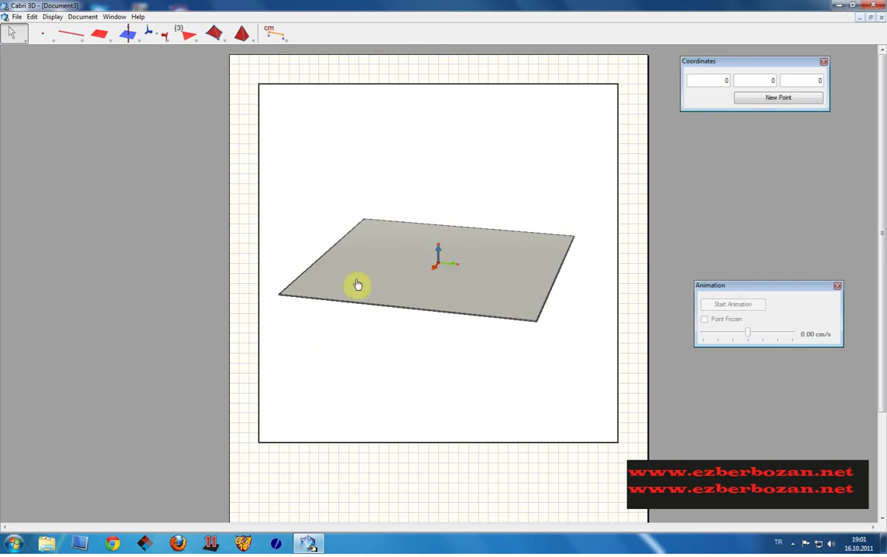
- Draw a line through the origin and the endpoint of the green vector
click(75, 37)
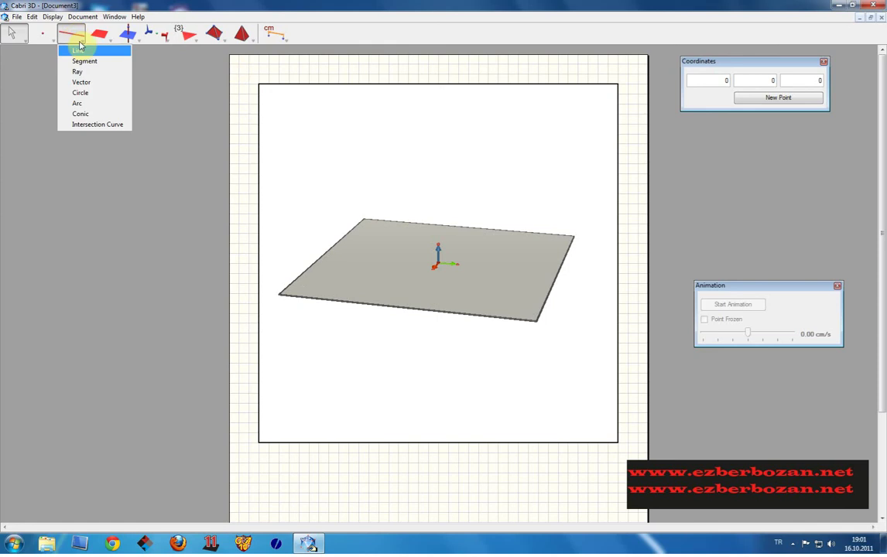
click(84, 51)
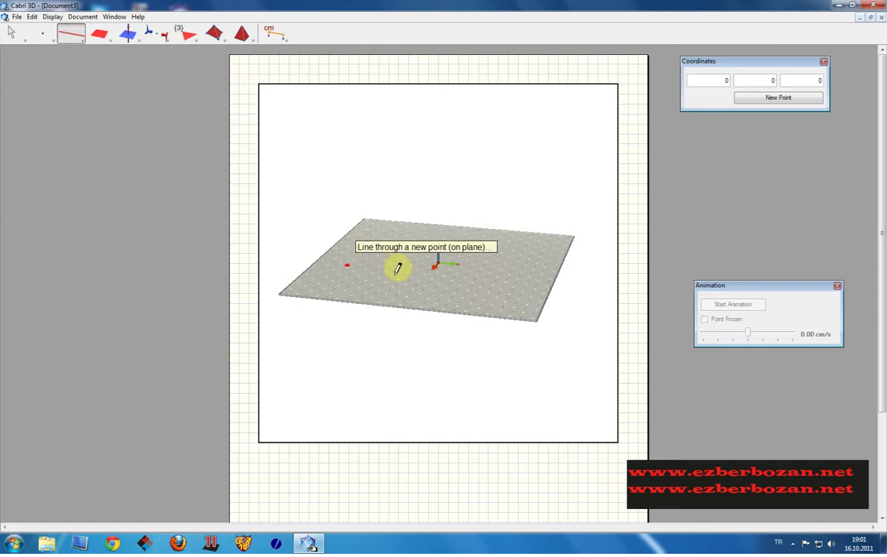
click(439, 268)
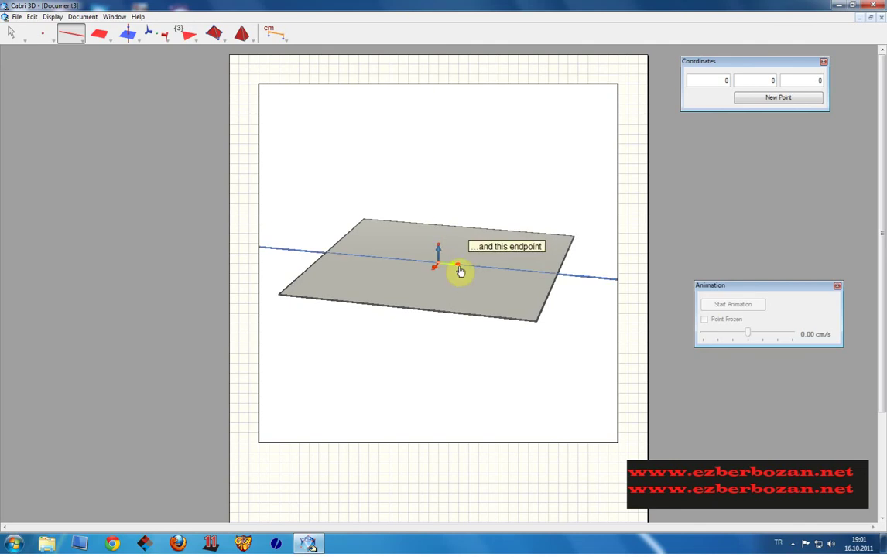
click(459, 268)
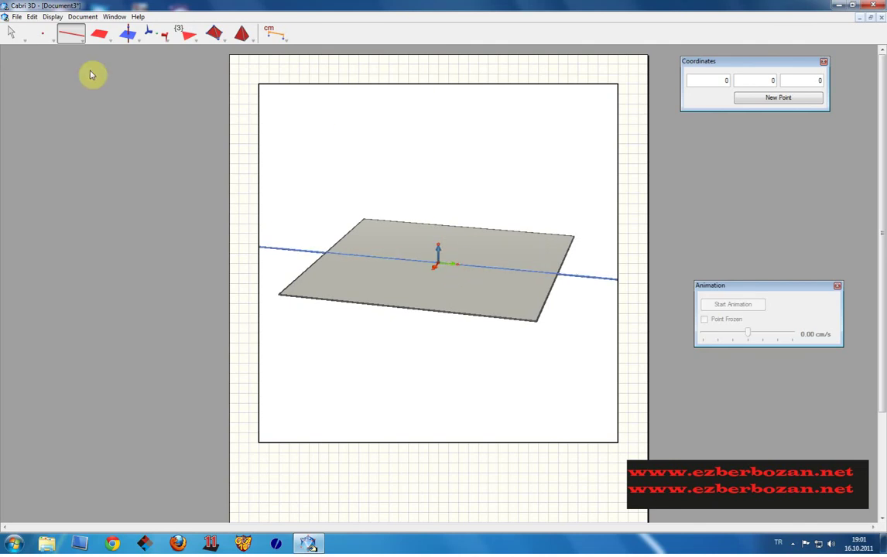
- Draw two more axis lines through the origin, one along the blue vector and one along the red vector
click(71, 36)
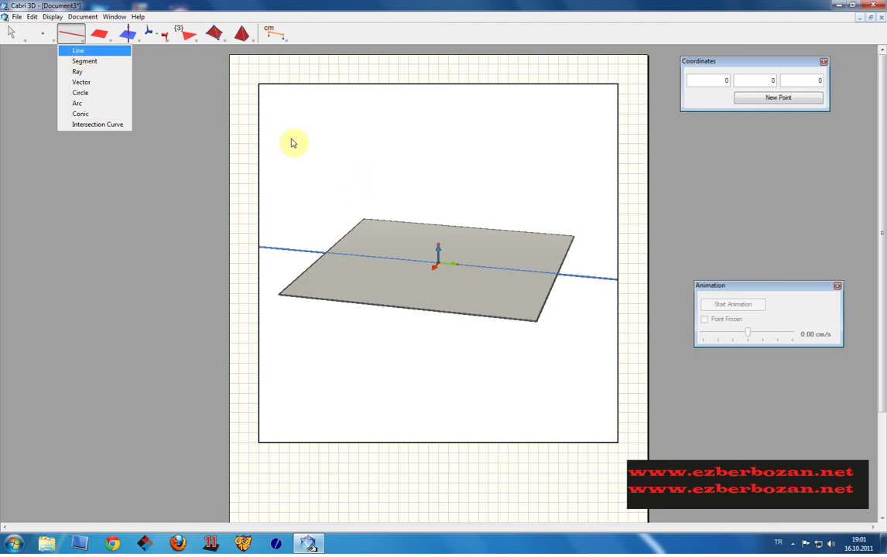
click(102, 51)
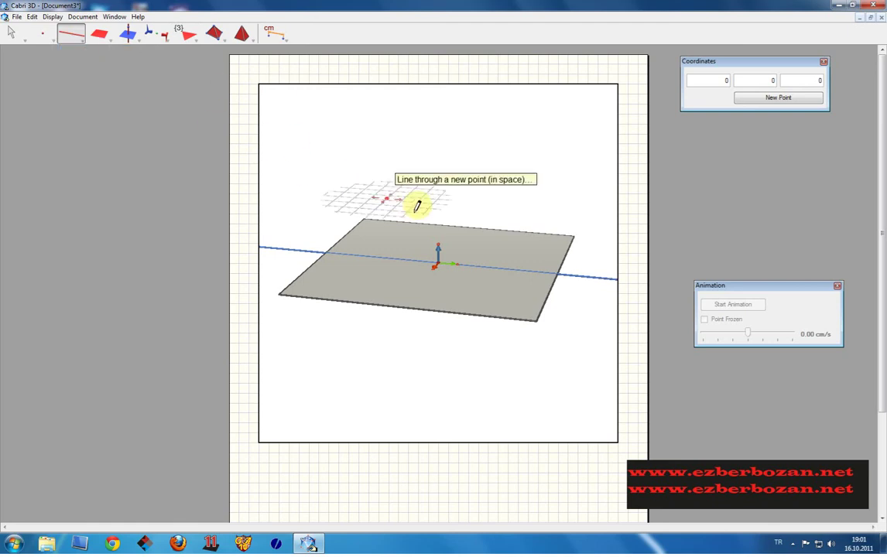
click(439, 250)
click(439, 269)
click(439, 268)
click(435, 276)
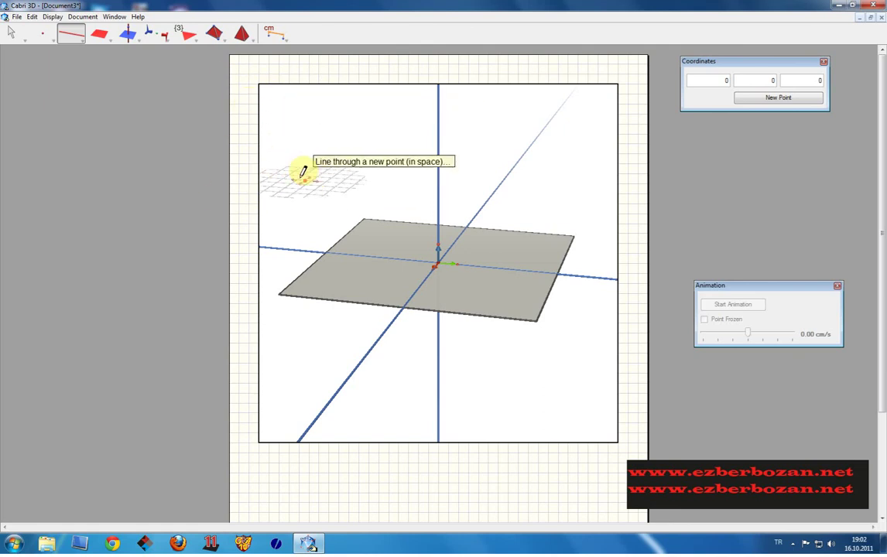
- Place one point outside the base plane's far-left edge and two points on the plane's right half
click(44, 34)
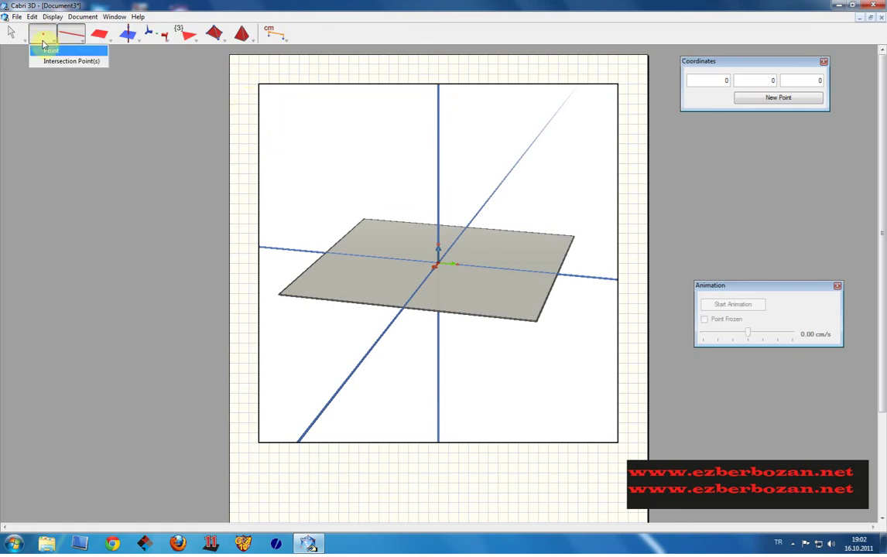
click(52, 51)
click(301, 189)
click(484, 294)
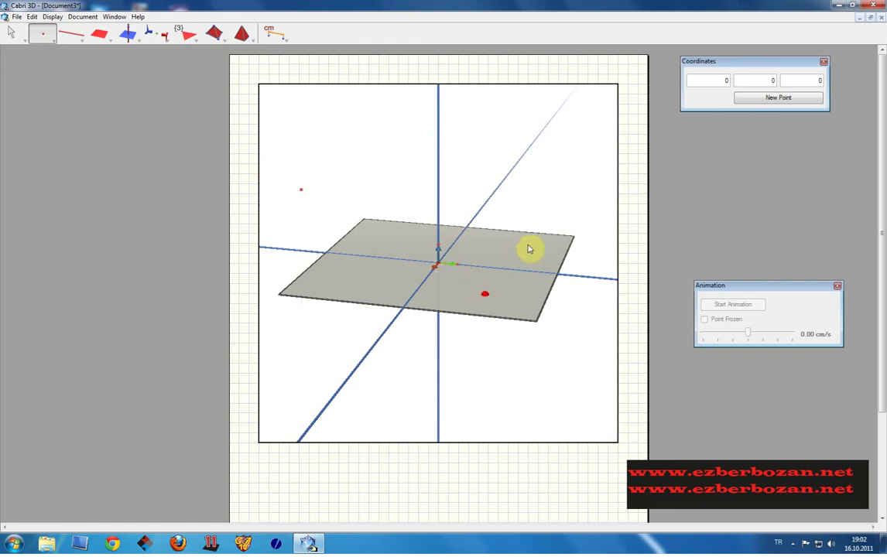
click(532, 251)
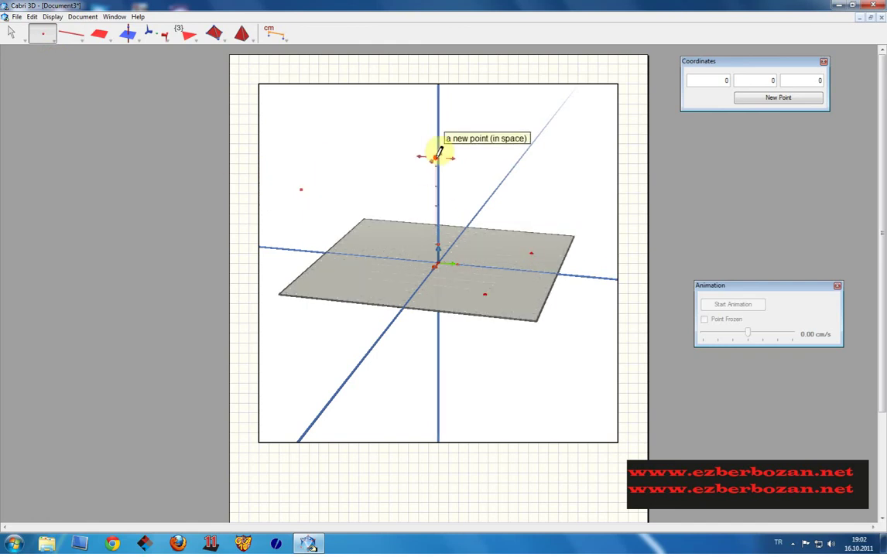
- Add points on the vertical, red-vector and green-vector axis lines, plus one near the base plane's back edge
click(439, 157)
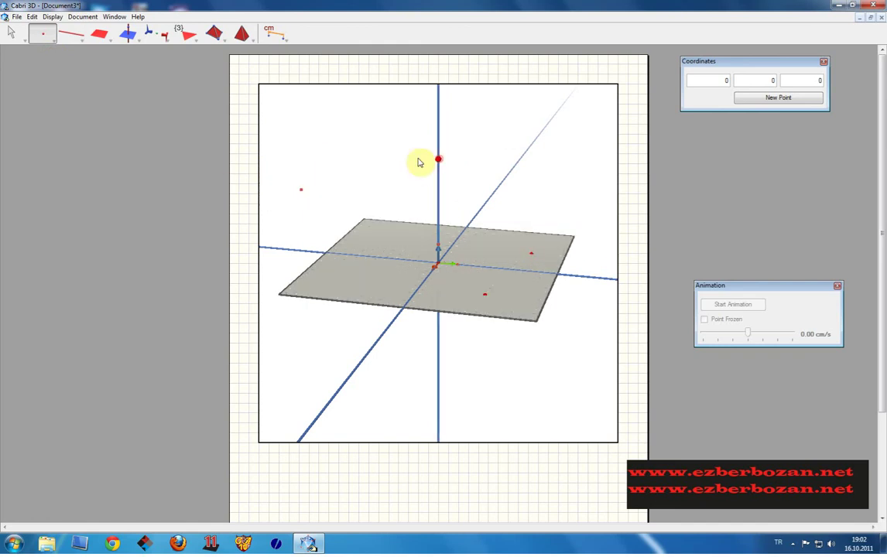
click(414, 292)
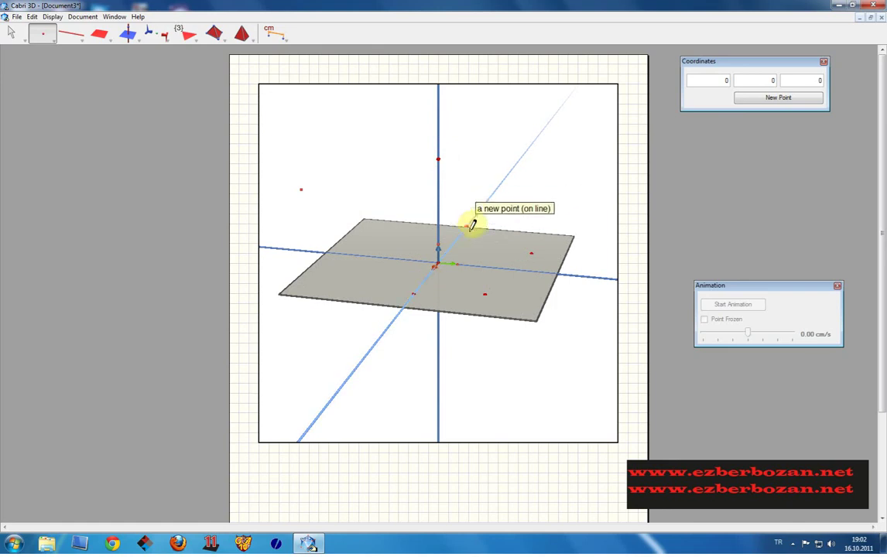
click(395, 256)
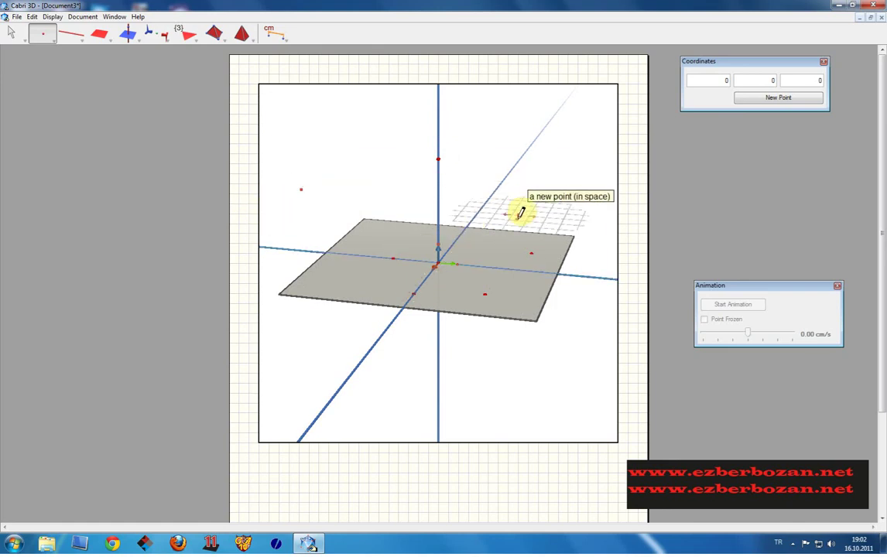
click(494, 232)
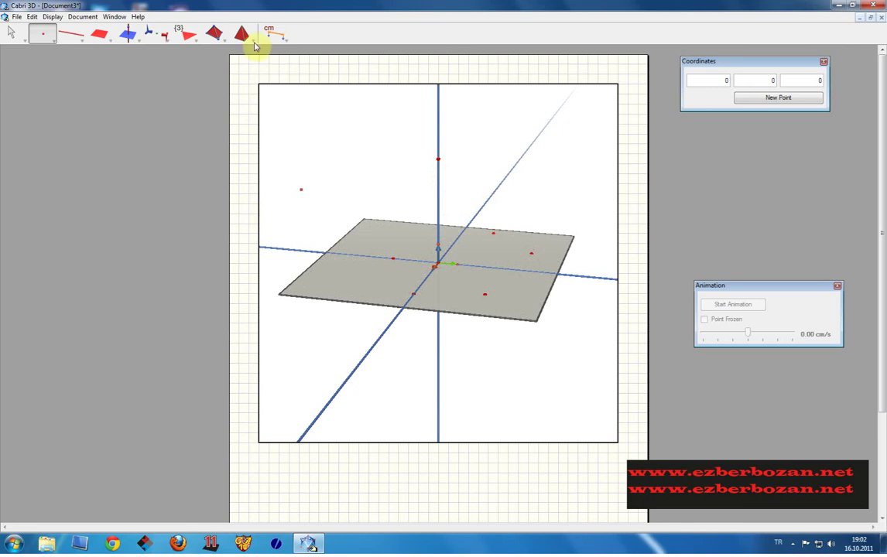
- Display the coordinates of the point outside the base plane's far-left edge
click(277, 34)
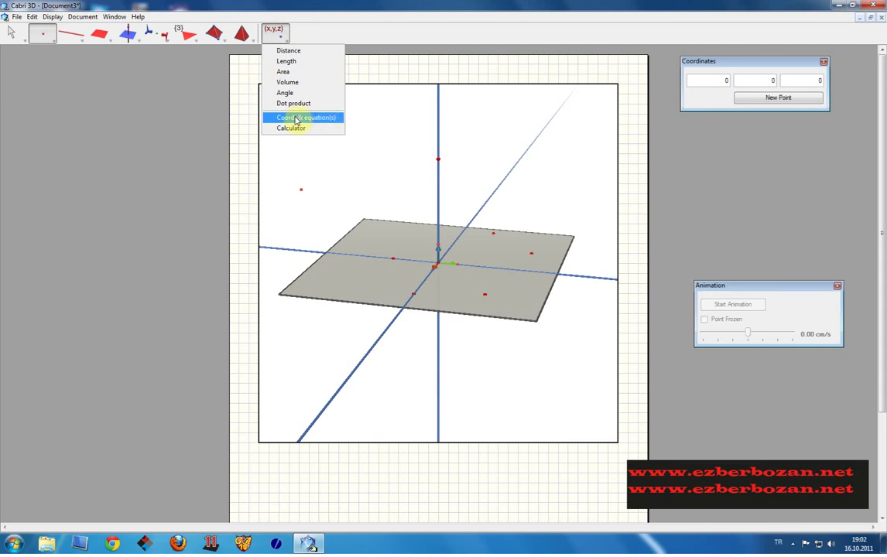
click(295, 117)
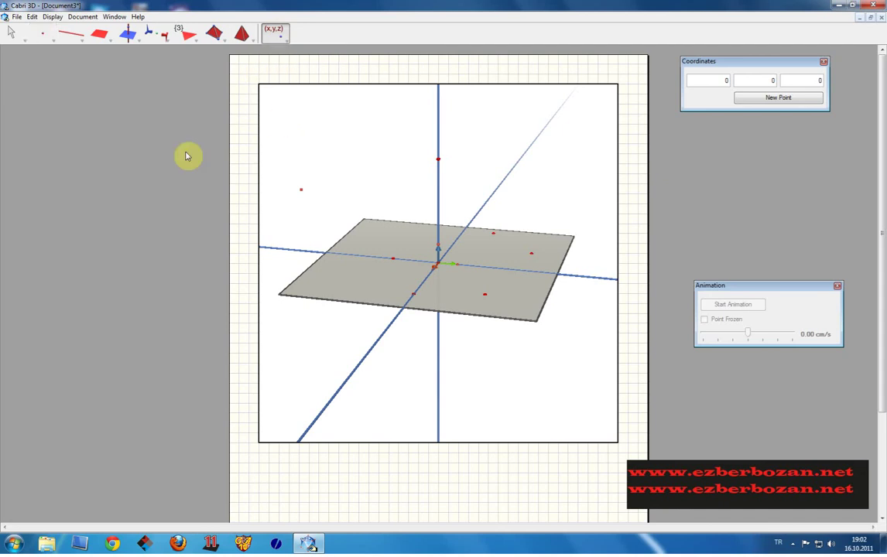
click(303, 193)
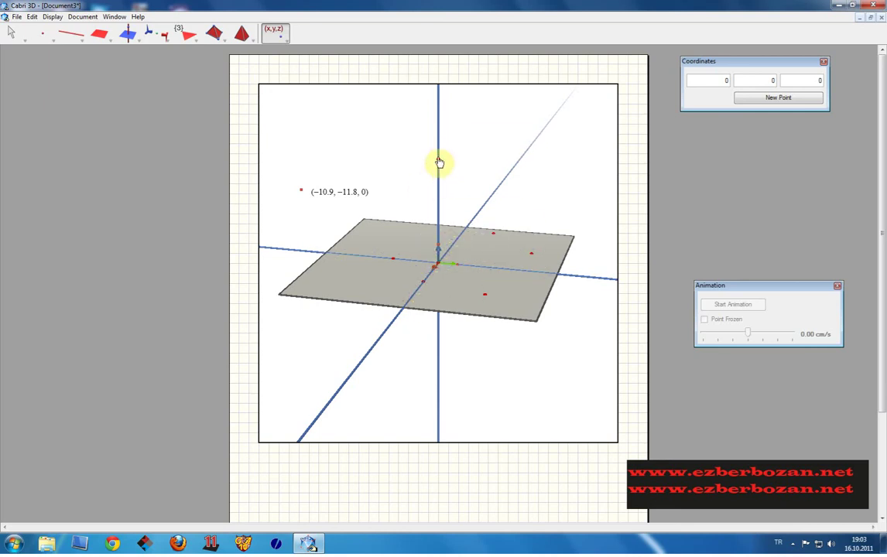
- Slide the point on the vertical axis line down to below the base plane
drag(448, 192, 449, 342)
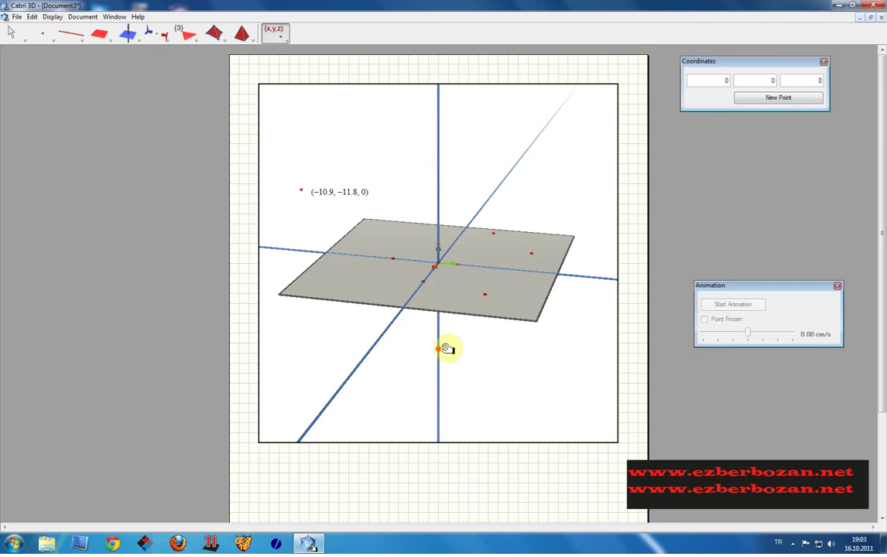
mouse_move(449, 344)
mouse_down()
mouse_move(448, 170)
mouse_move(438, 242)
mouse_move(443, 353)
mouse_up()
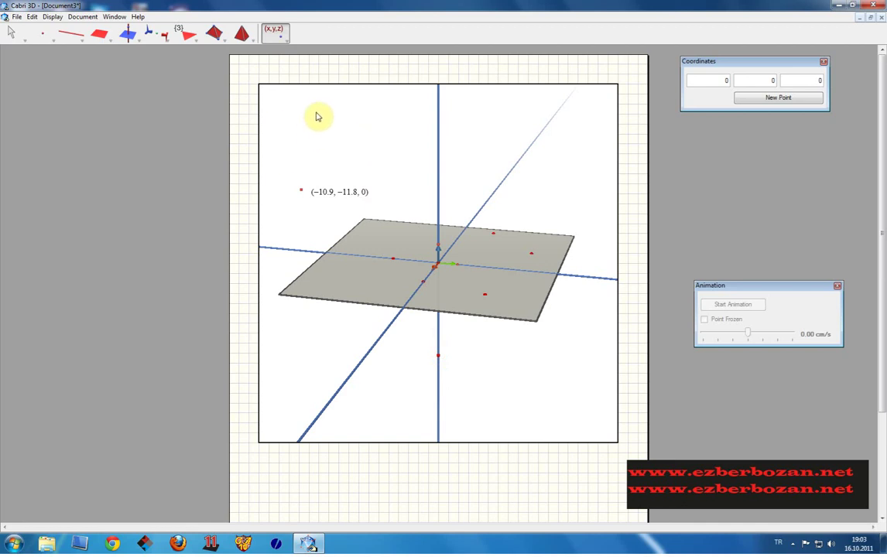
- Draw a line through a point on the base plane beside the red-axis point and the point with displayed coordinates
mouse_move(316, 113)
right_down()
mouse_move(365, 131)
mouse_move(448, 113)
mouse_move(422, 128)
mouse_move(376, 133)
mouse_move(294, 131)
mouse_move(283, 113)
mouse_move(313, 118)
right_up()
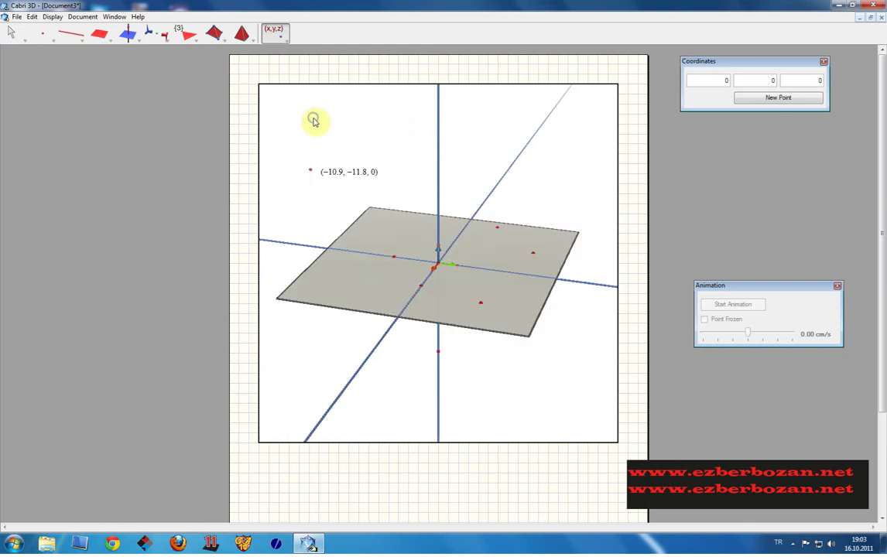
drag(69, 36, 87, 54)
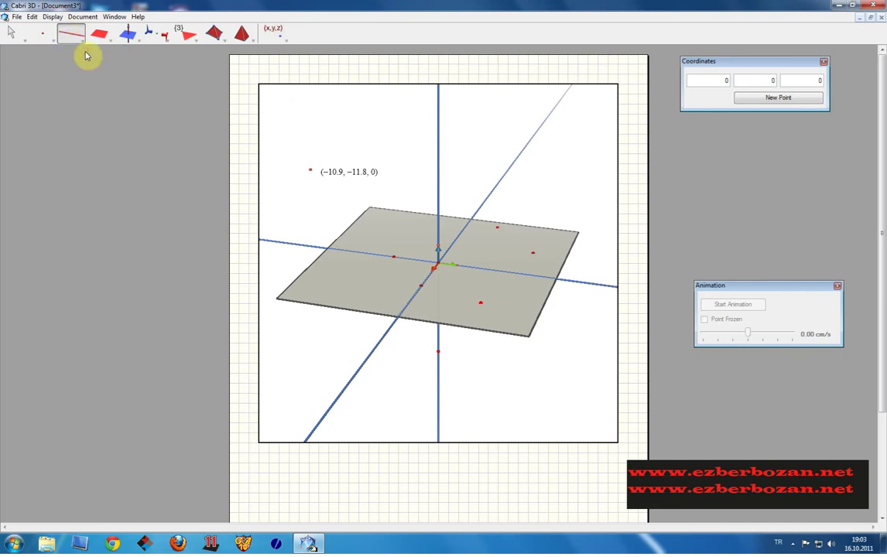
click(423, 289)
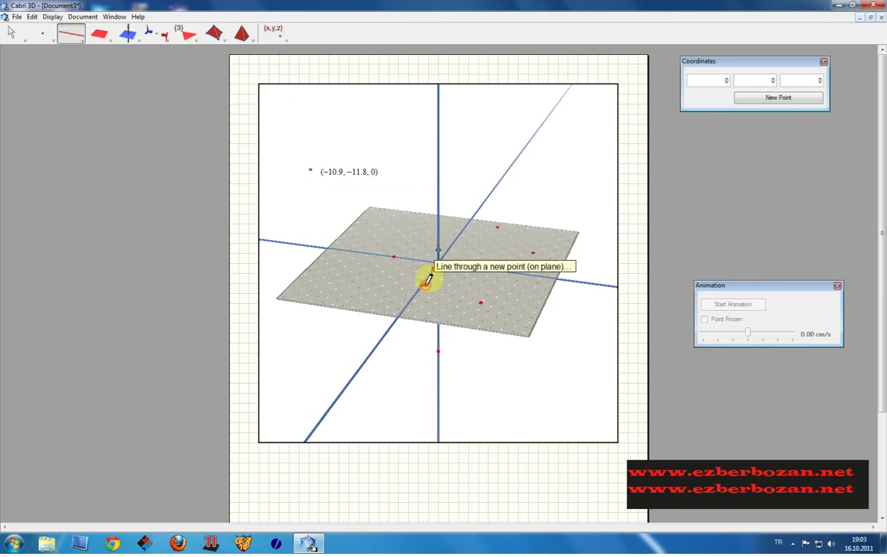
click(311, 174)
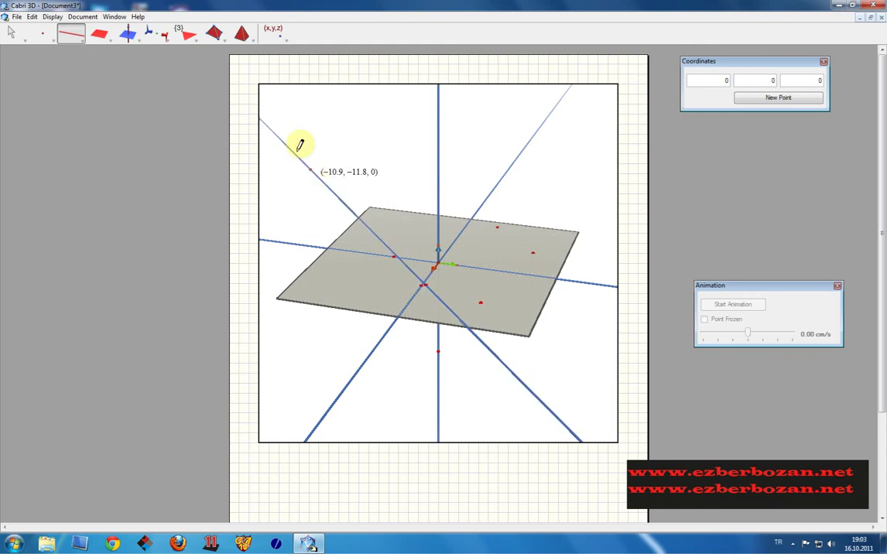
- Display the equation of the new diagonal line and move its label to the empty area above the base plane
click(275, 31)
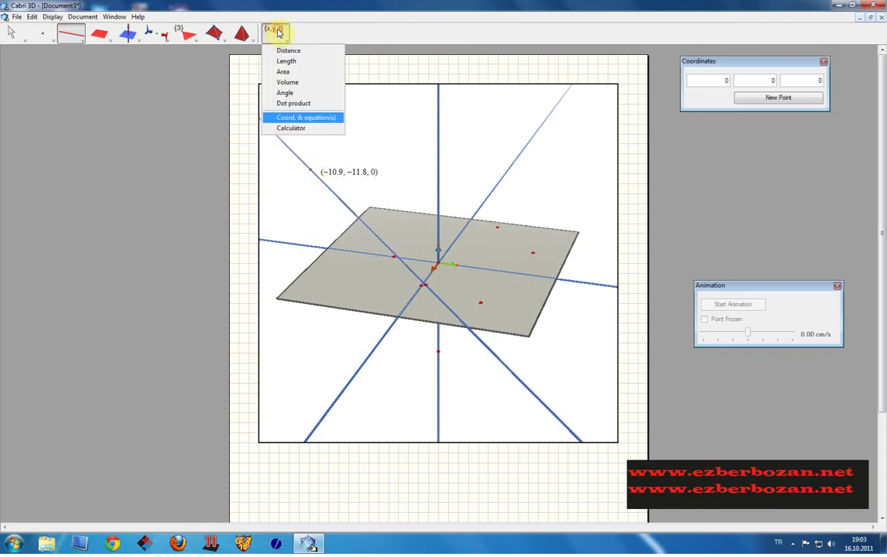
click(316, 118)
click(354, 219)
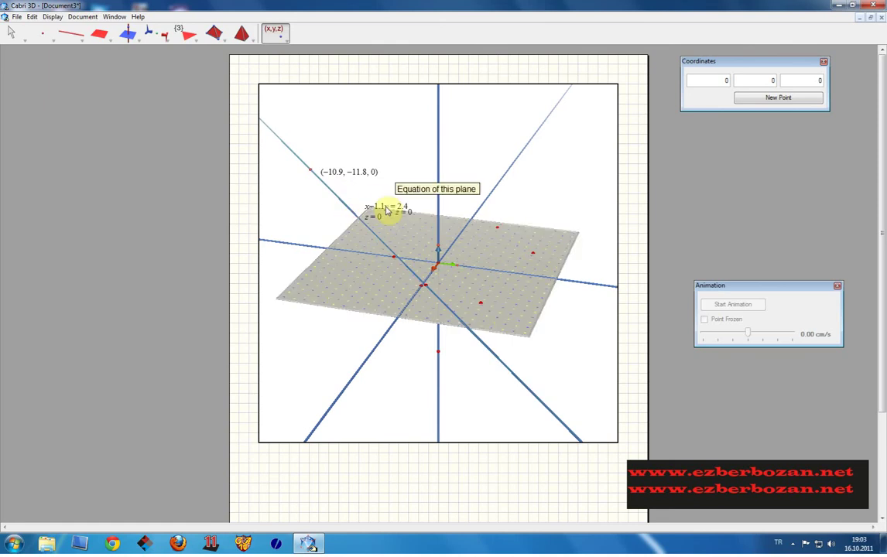
drag(388, 206, 404, 99)
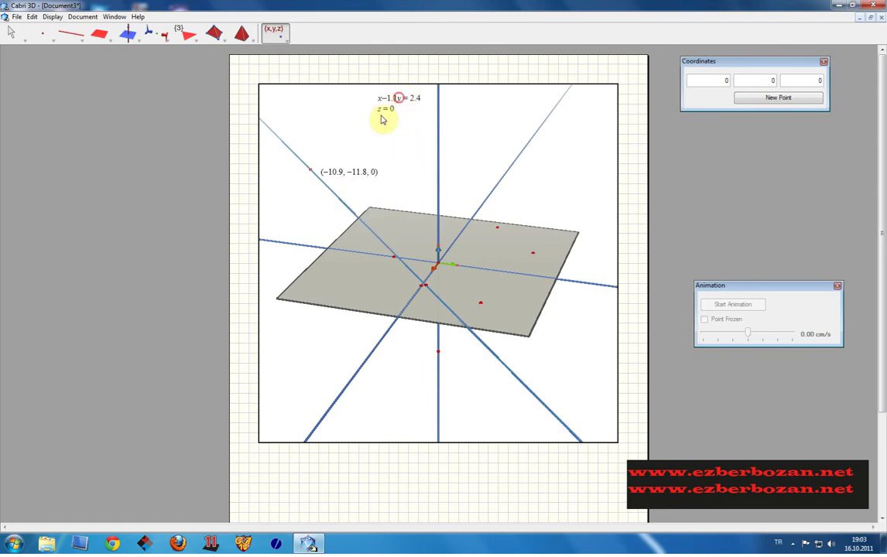
click(333, 125)
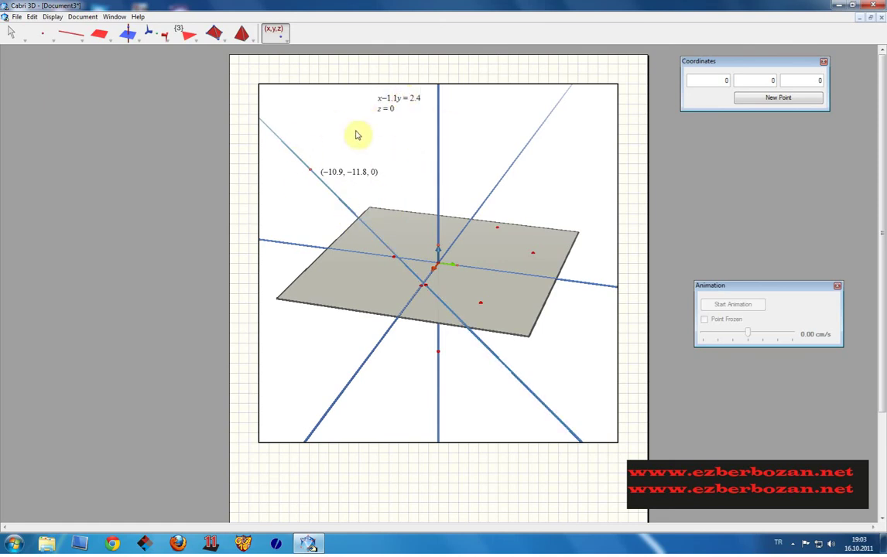
- Start a sphere centred on a new point near the base plane's front-left corner
click(80, 38)
mouse_move(95, 38)
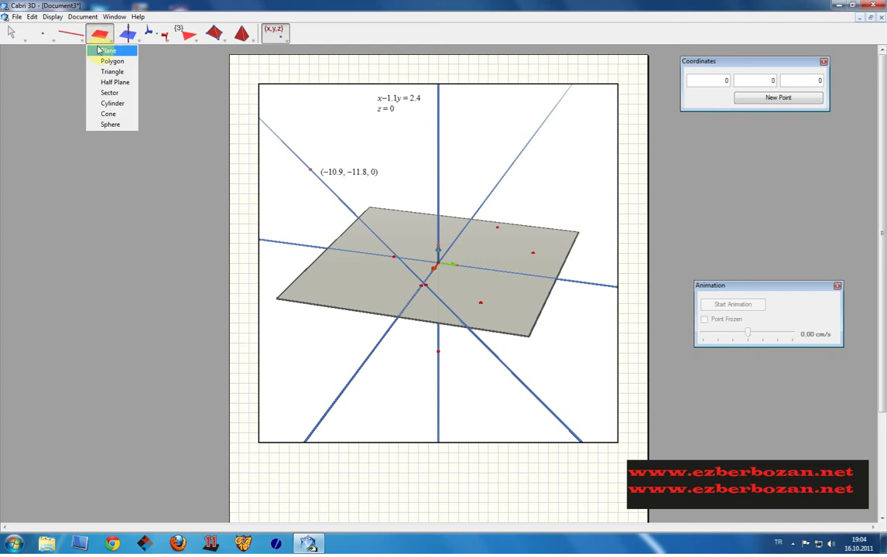
click(103, 35)
drag(112, 66, 113, 122)
click(116, 126)
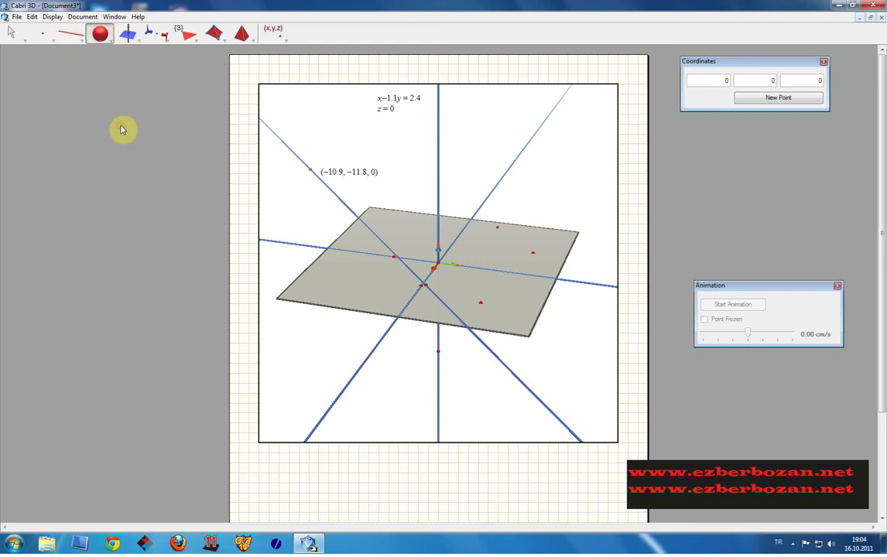
click(341, 285)
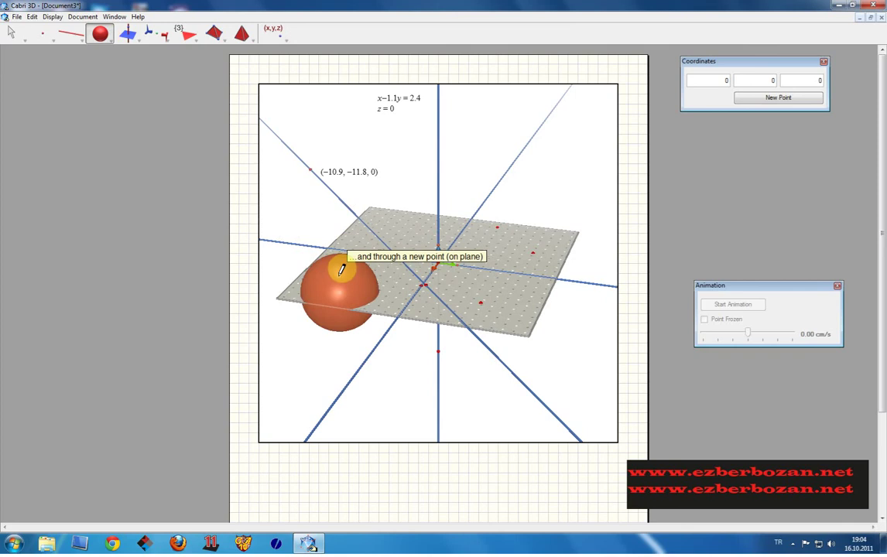